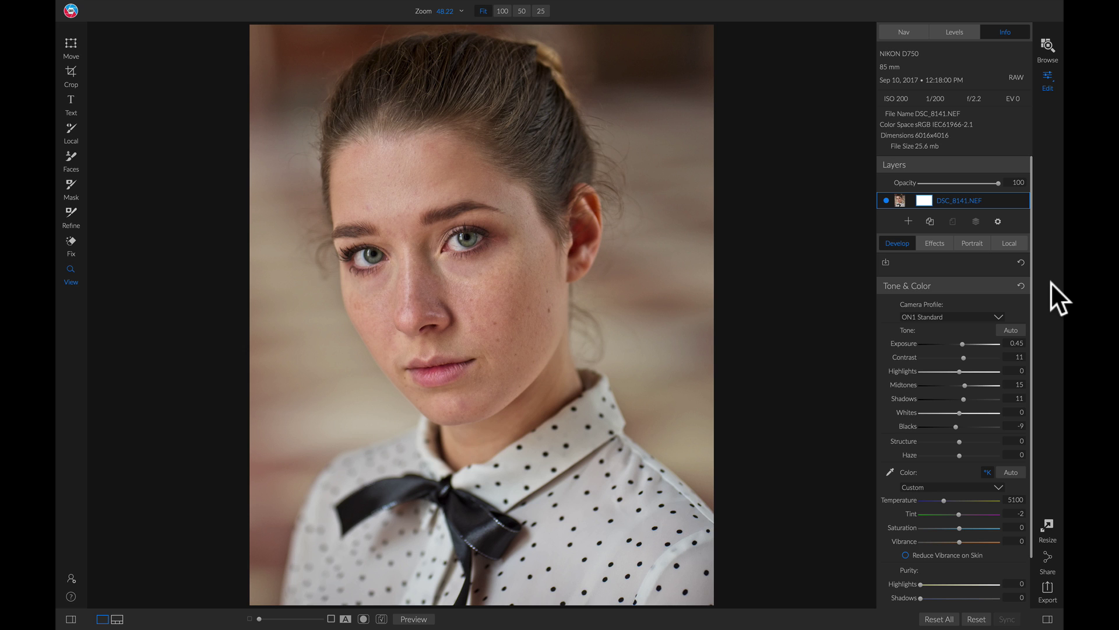
# - Add a Skin Retouching filter from the Filters list to the effects stack
pyautogui.click(936, 243)
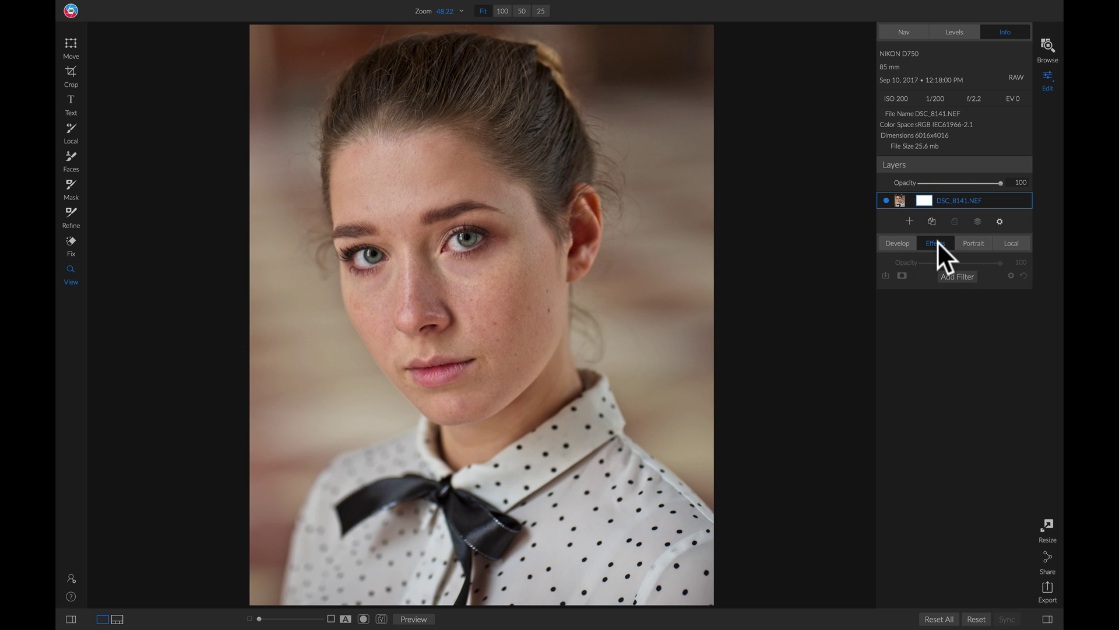
pyautogui.click(963, 277)
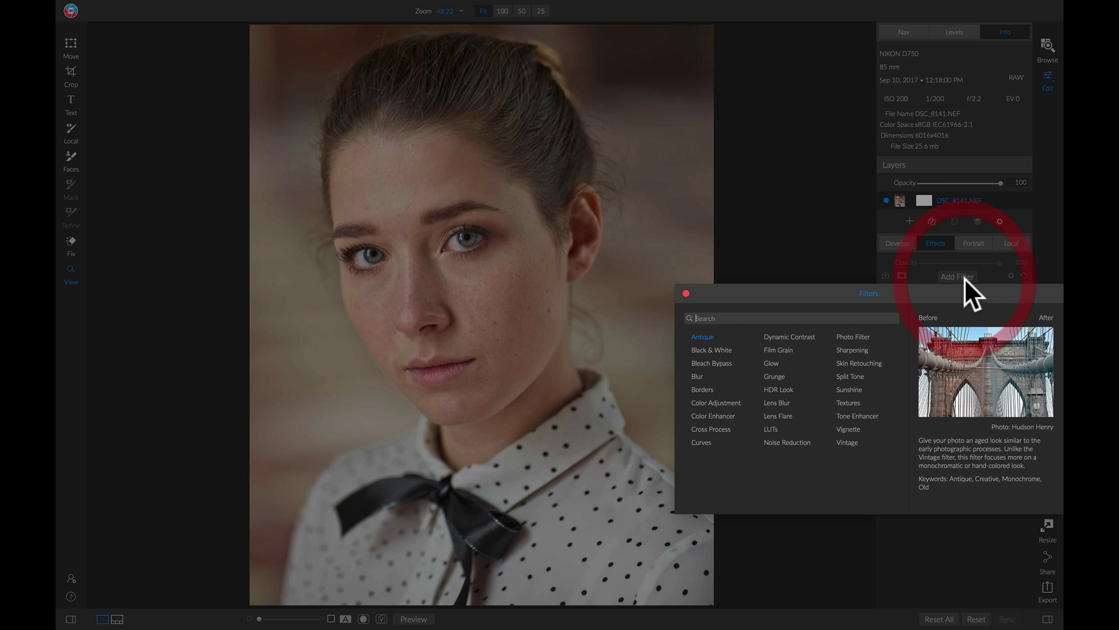
pyautogui.click(865, 361)
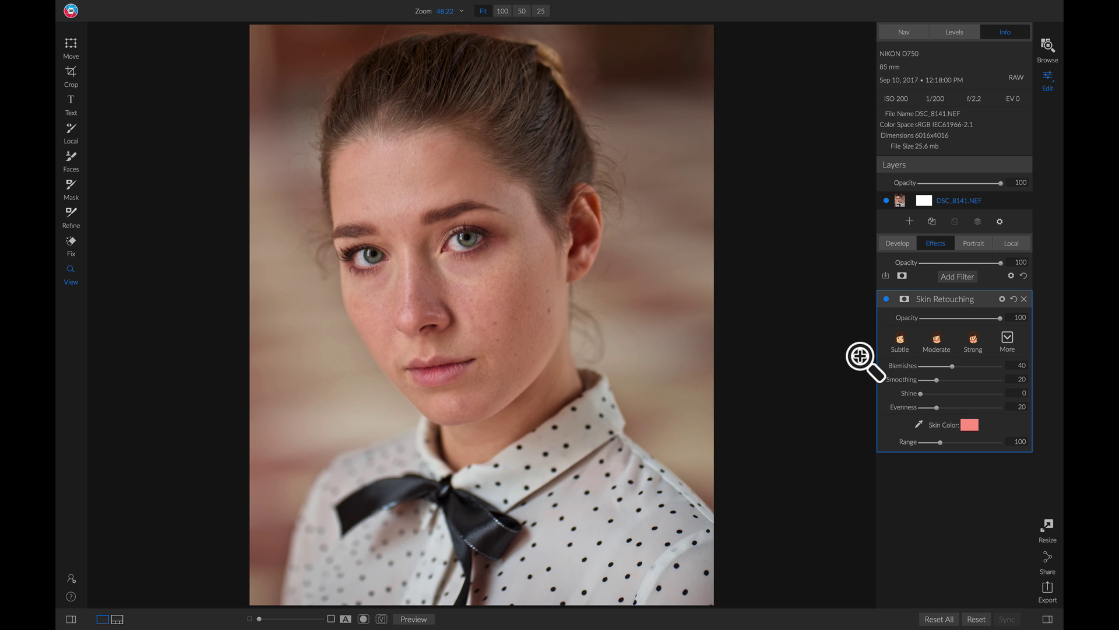
# - Zoom to 100% on her face, sample skin colour from her cheek, and apply the Moderate preset
pyautogui.click(436, 259)
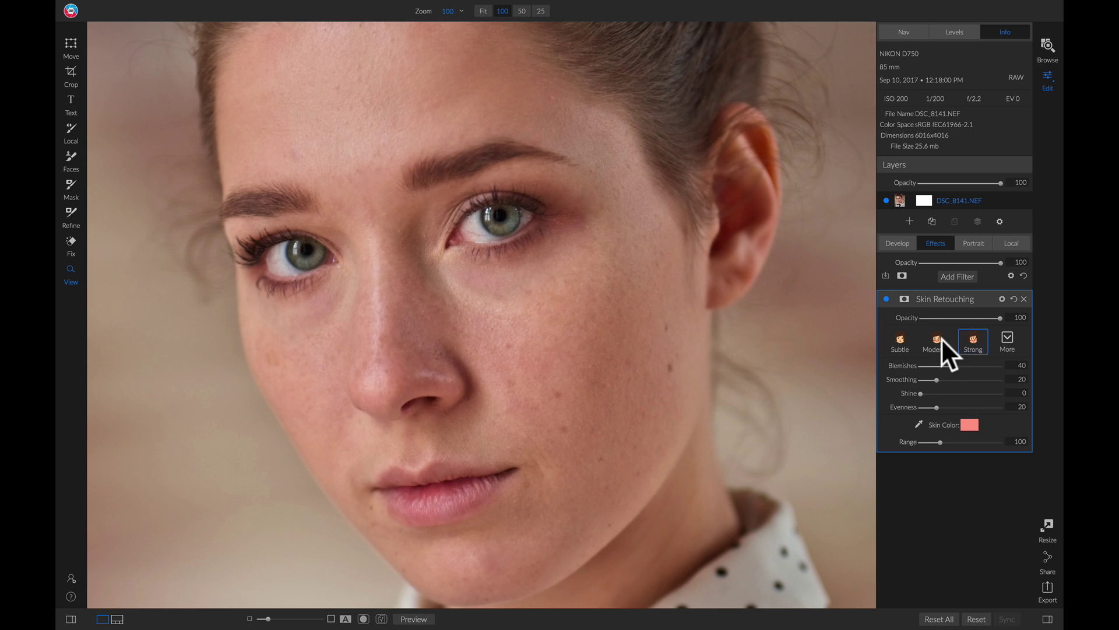
pyautogui.click(919, 424)
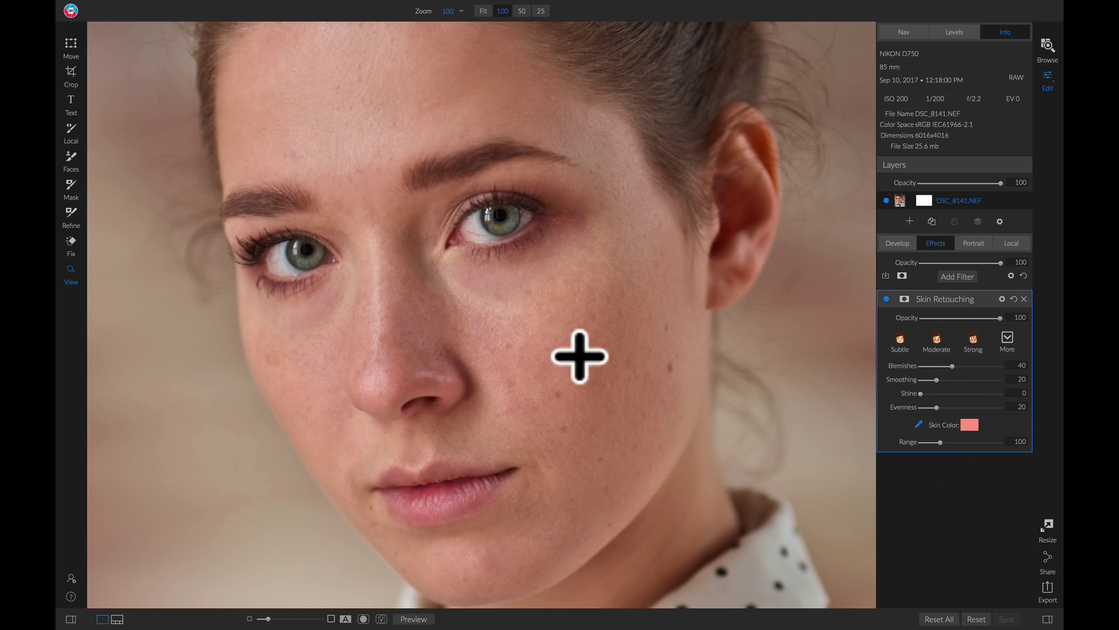
pyautogui.click(592, 327)
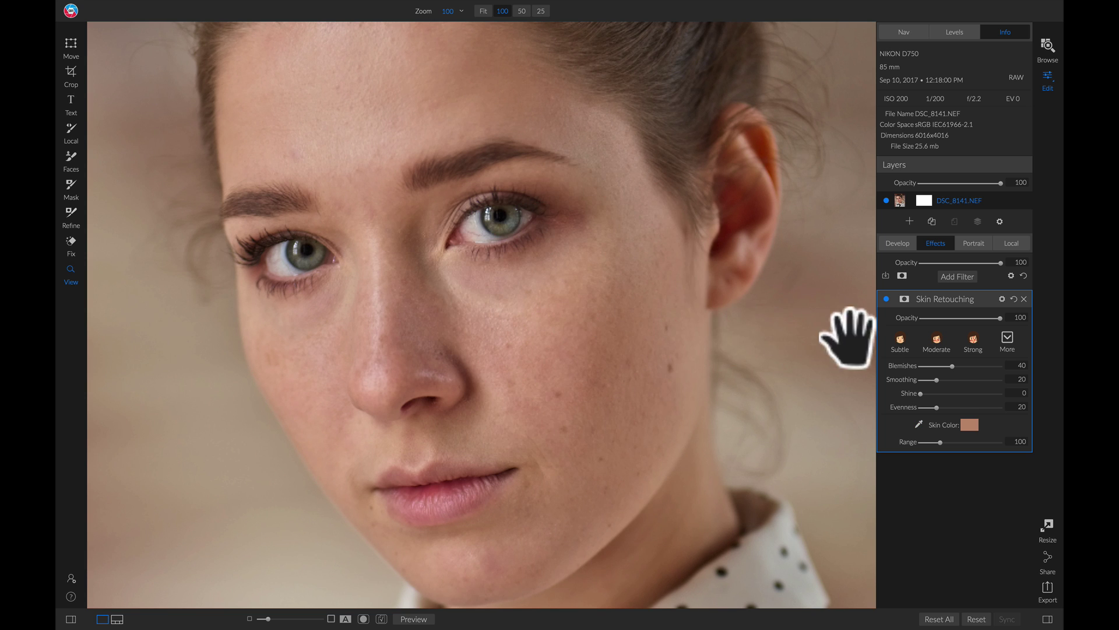
pyautogui.click(935, 345)
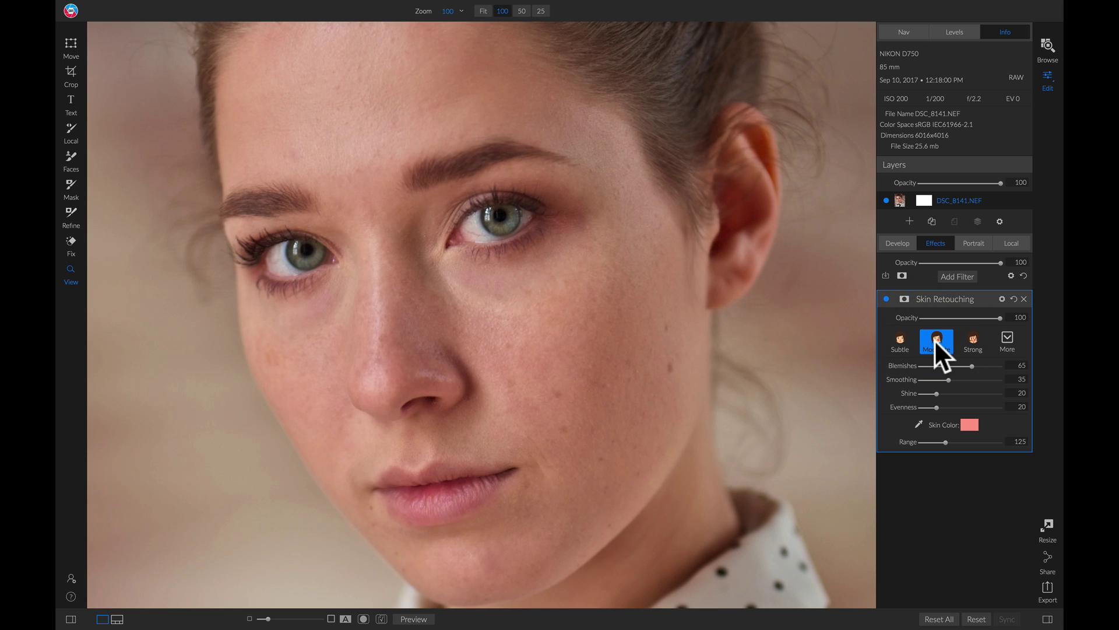
# - Raise Smoothing to 70, toggling the filter off and on to compare before and after
pyautogui.click(887, 299)
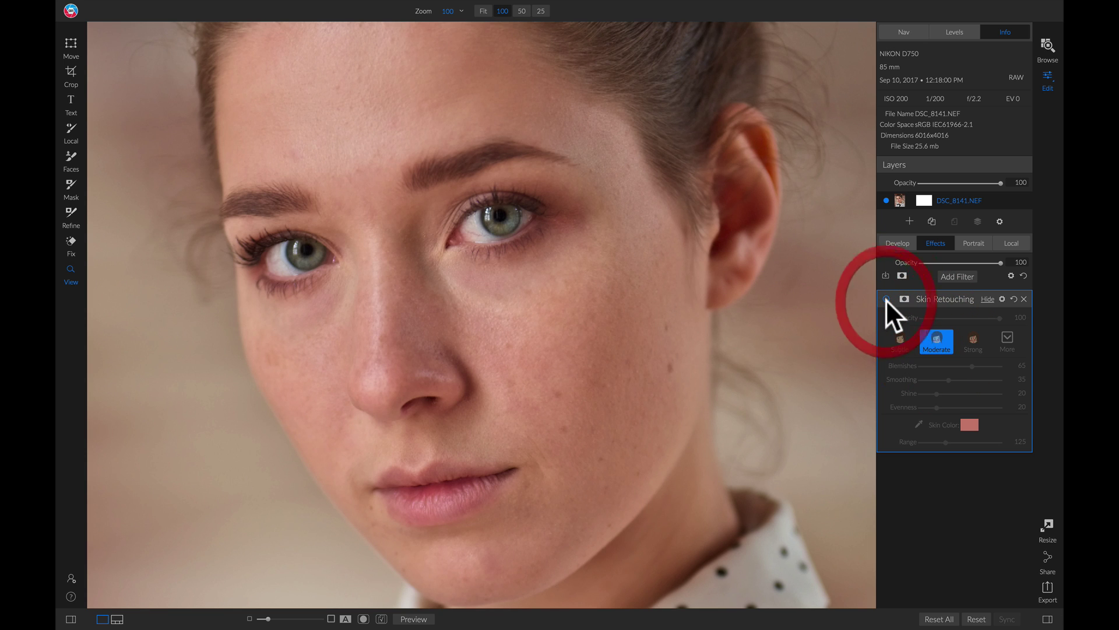
pyautogui.click(886, 299)
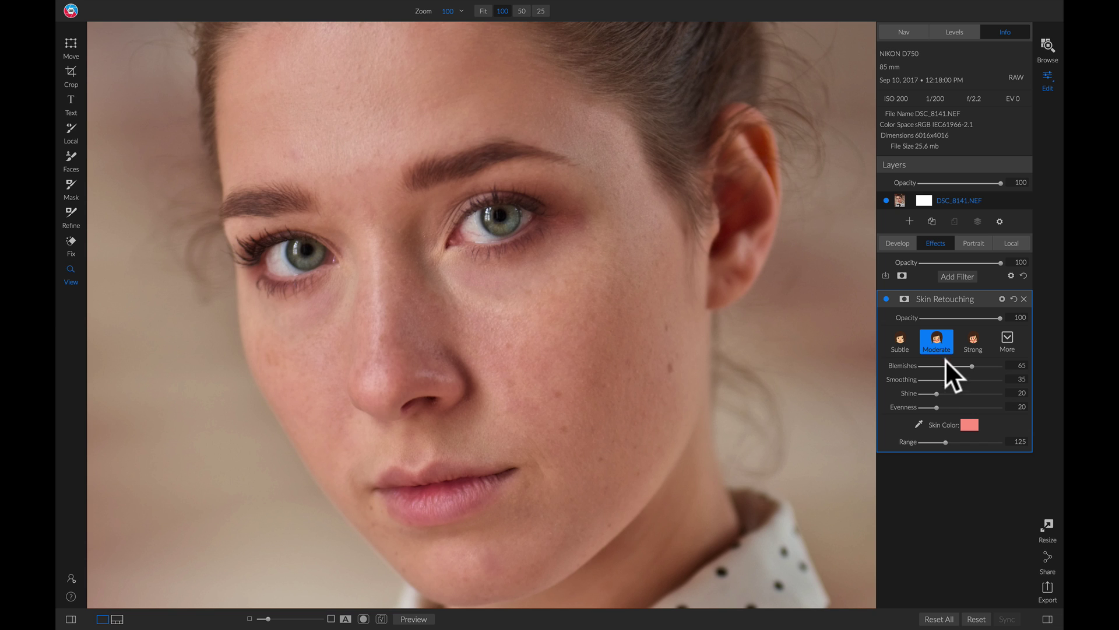
pyautogui.click(975, 379)
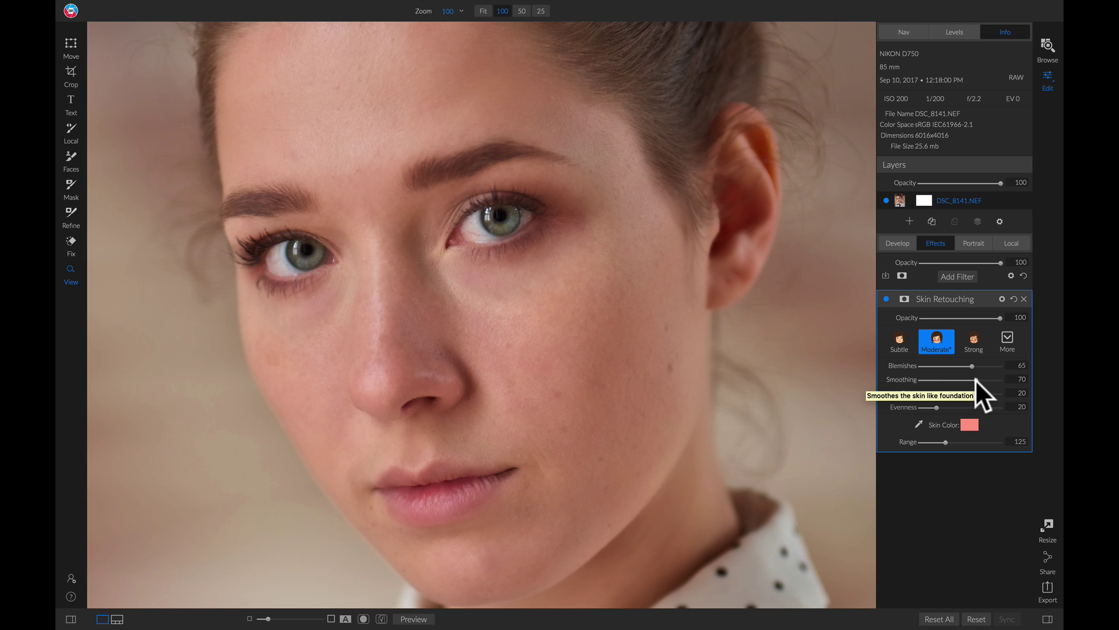
pyautogui.click(886, 298)
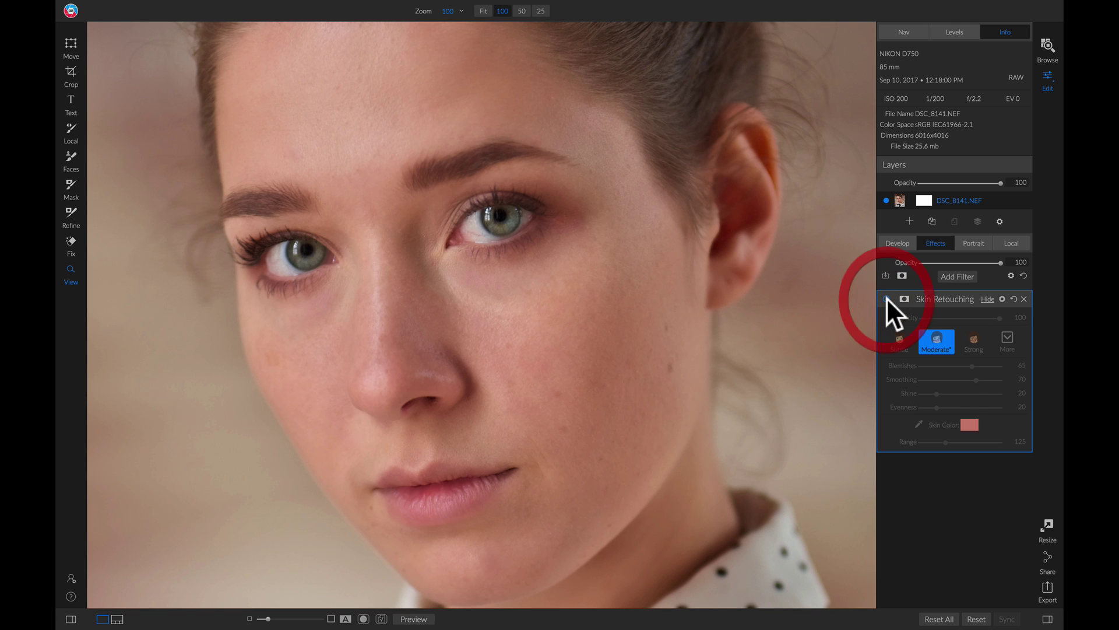
pyautogui.click(886, 299)
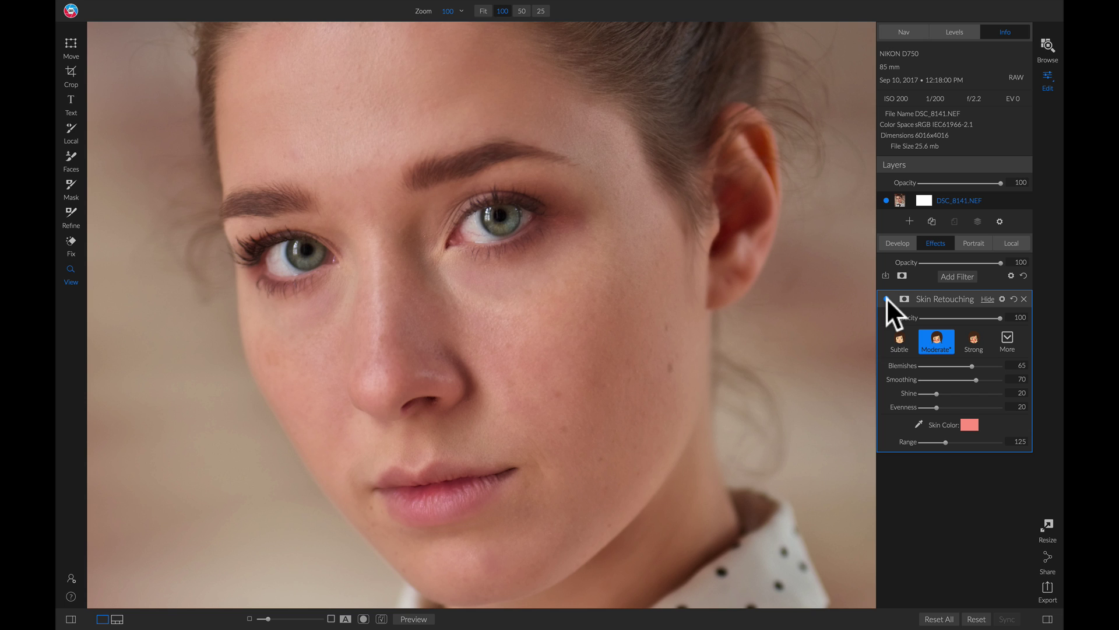
# - Fit the photo in view and invert the Skin Retouching mask to solid black
pyautogui.click(619, 272)
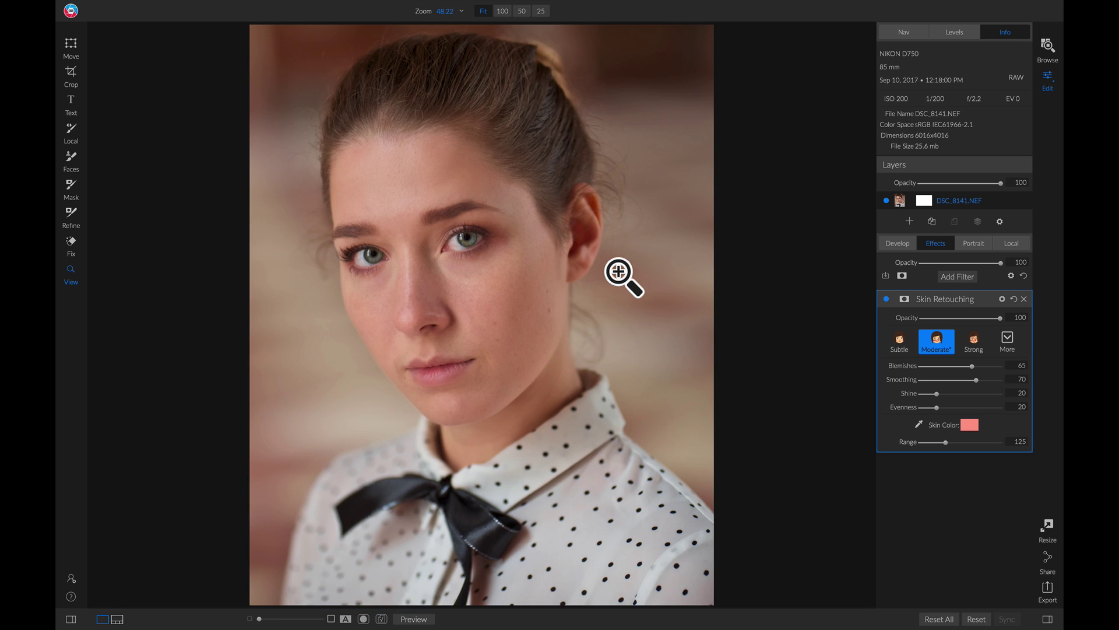
pyautogui.click(904, 298)
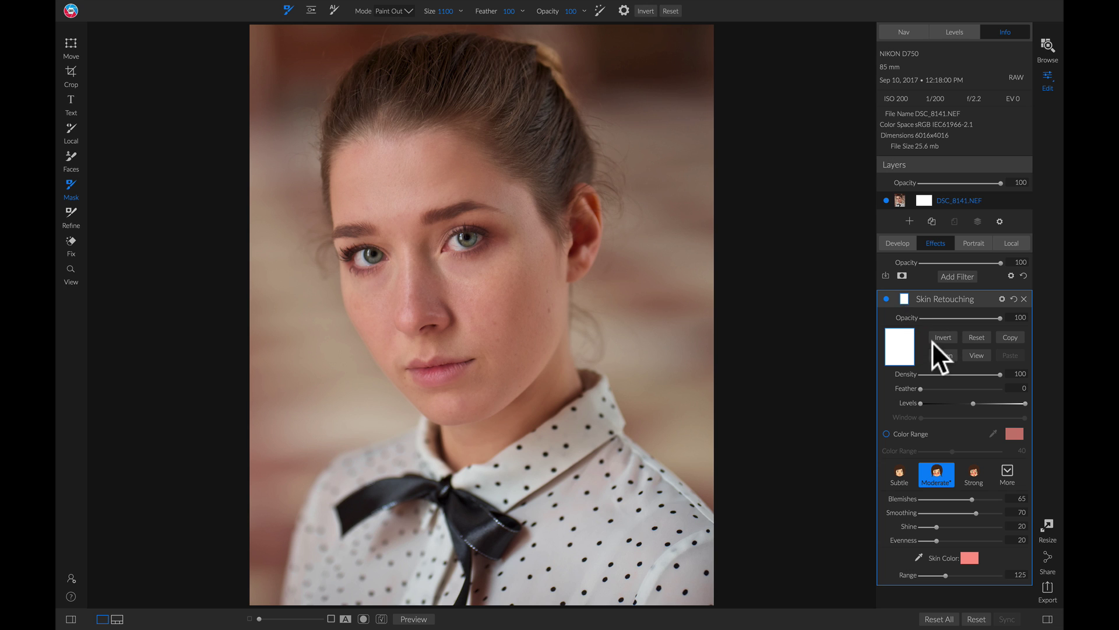
pyautogui.click(939, 337)
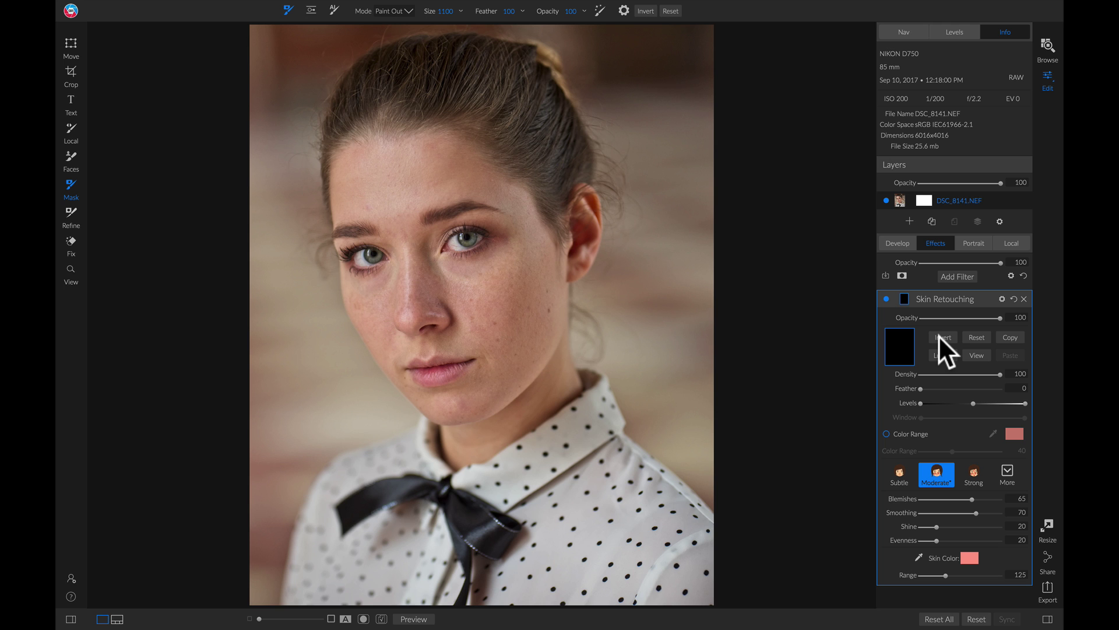
# - At 100% zoom, paint the retouching mask in over her facial skin, then paint it out of the lips
pyautogui.press('z')
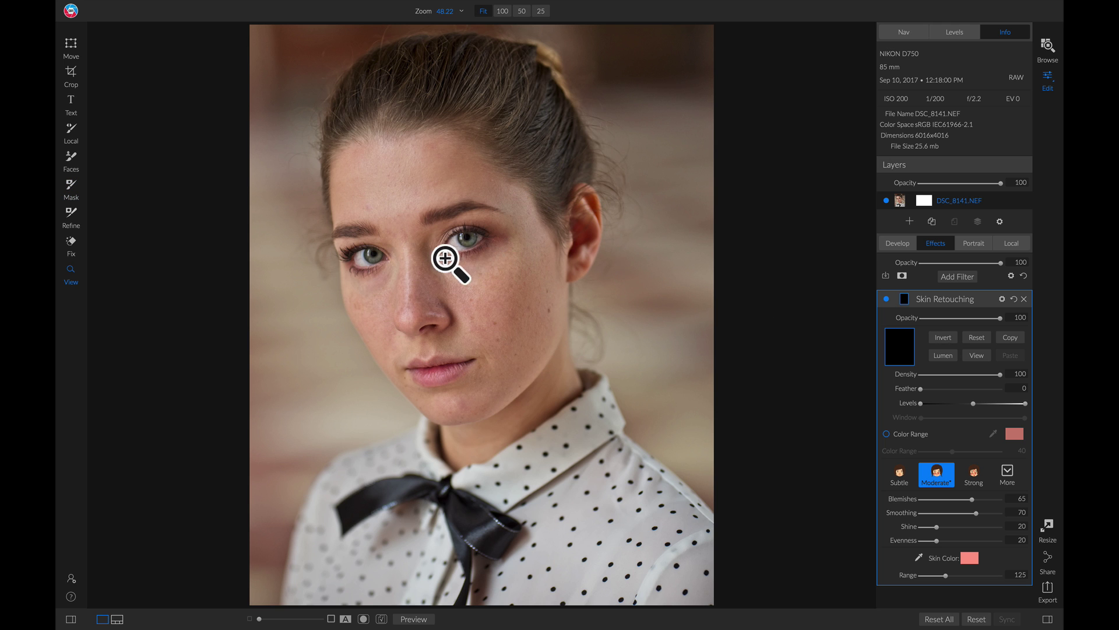
pyautogui.click(455, 263)
pyautogui.moveTo(450, 259); pyautogui.dragTo(488, 279)
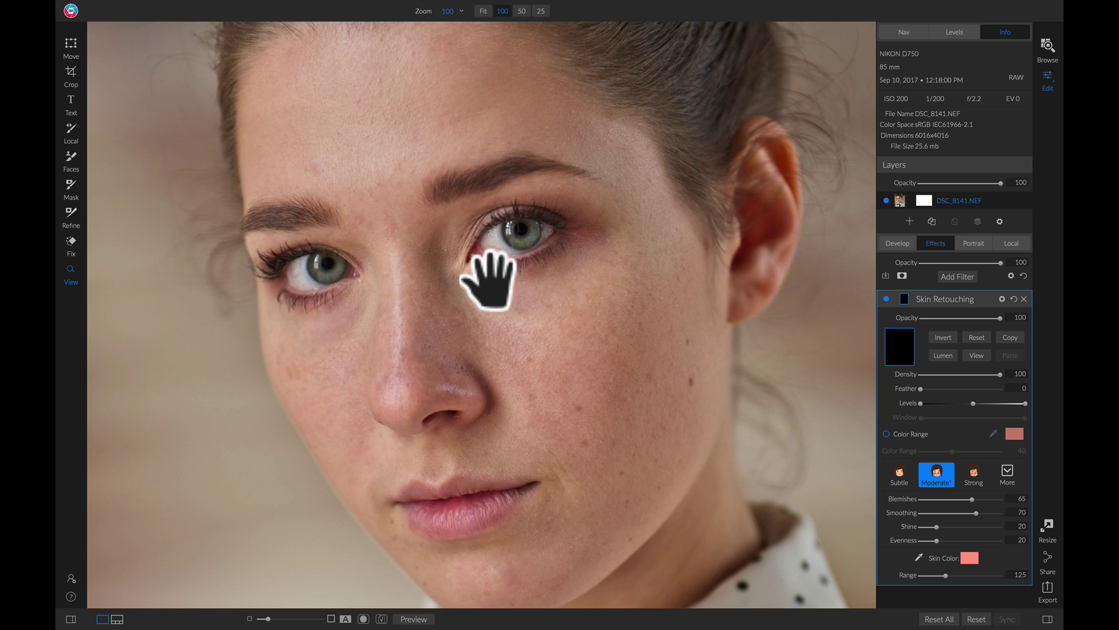
pyautogui.press('b')
pyautogui.moveTo(633, 300)
pyautogui.mouseDown()
pyautogui.moveTo(679, 237)
pyautogui.moveTo(672, 381)
pyautogui.moveTo(632, 461)
pyautogui.moveTo(647, 420)
pyautogui.moveTo(388, 212)
pyautogui.moveTo(338, 87)
pyautogui.moveTo(387, 128)
pyautogui.moveTo(355, 372)
pyautogui.moveTo(533, 430)
pyautogui.moveTo(475, 589)
pyautogui.moveTo(571, 418)
pyautogui.moveTo(631, 182)
pyautogui.moveTo(347, 146)
pyautogui.moveTo(577, 122)
pyautogui.moveTo(589, 563)
pyautogui.moveTo(372, 592)
pyautogui.moveTo(392, 339)
pyautogui.mouseUp()
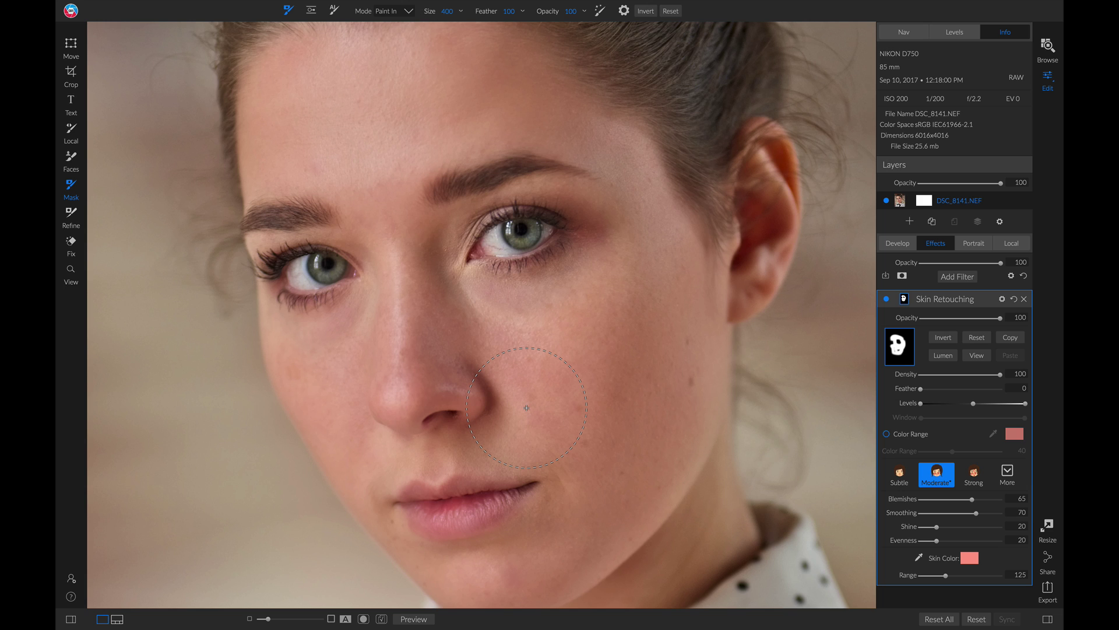
pyautogui.press('alt')
pyautogui.moveTo(449, 498)
pyautogui.mouseDown()
pyautogui.moveTo(429, 504)
pyautogui.moveTo(483, 493)
pyautogui.mouseUp()
# - Toggle the Skin Retouching filter off and on to compare the result
pyautogui.click(885, 298)
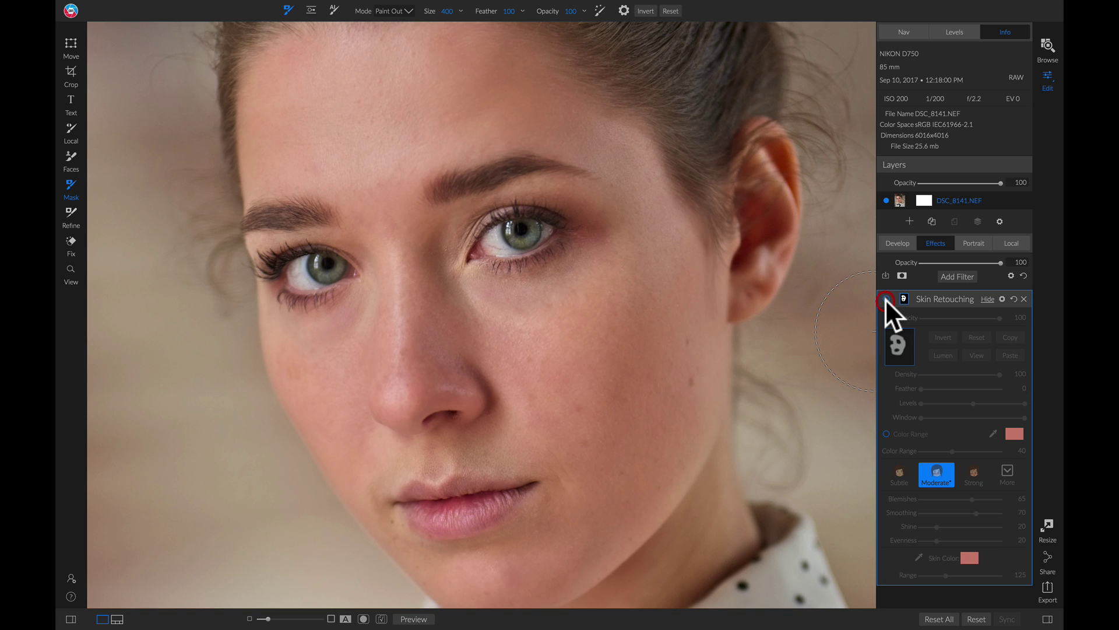
pyautogui.click(886, 298)
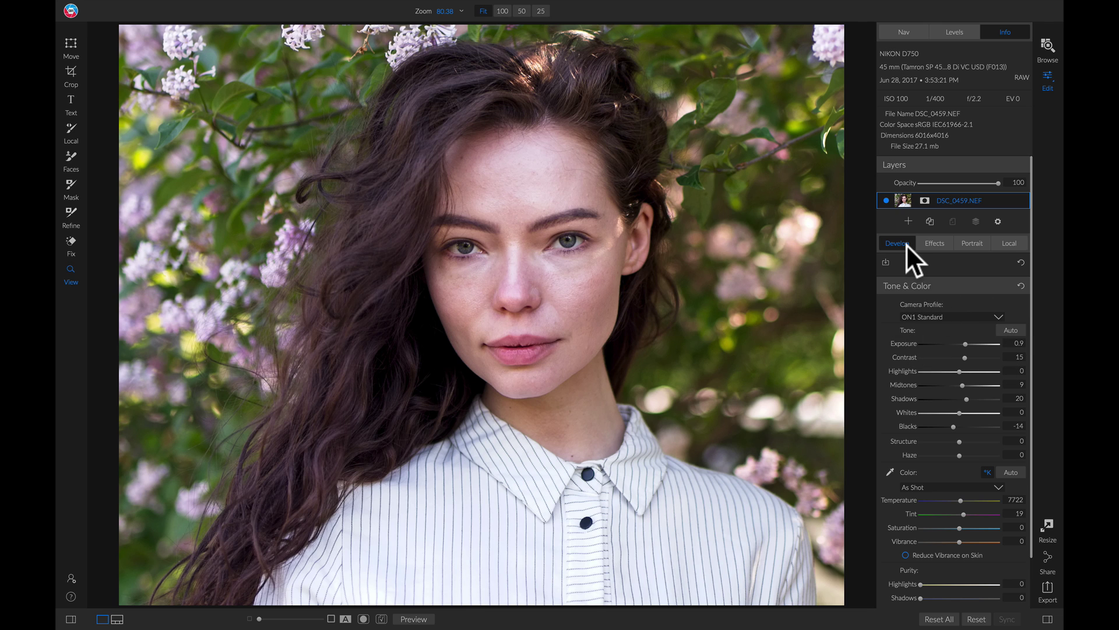
# - Open the Portrait tab for DSC_0459.NEF and zoom to 100% on her face
pyautogui.click(972, 242)
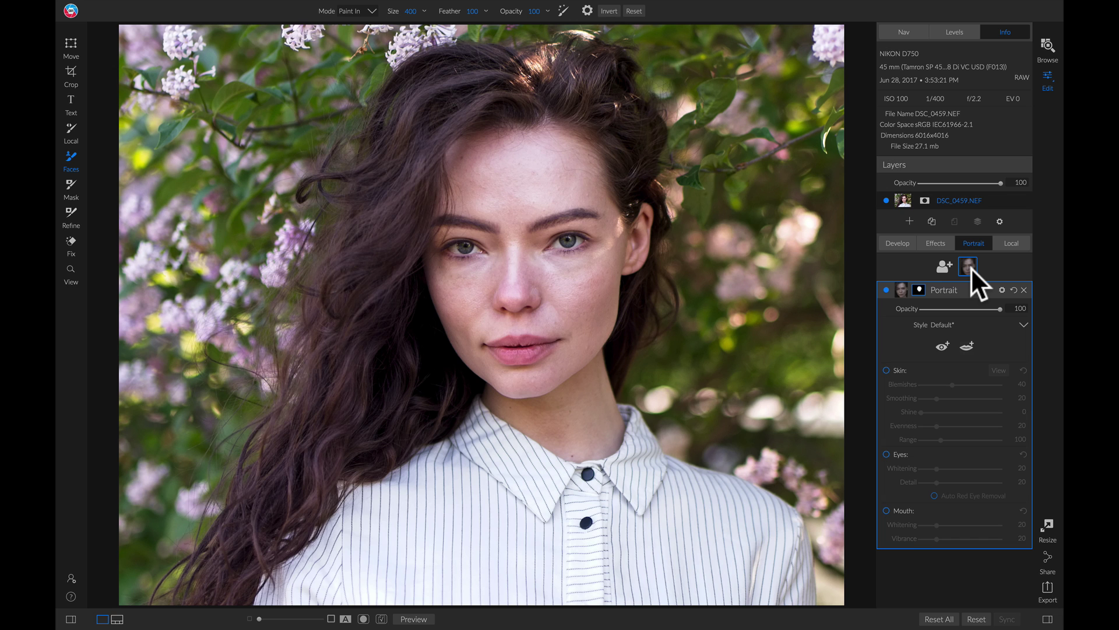
pyautogui.press('z')
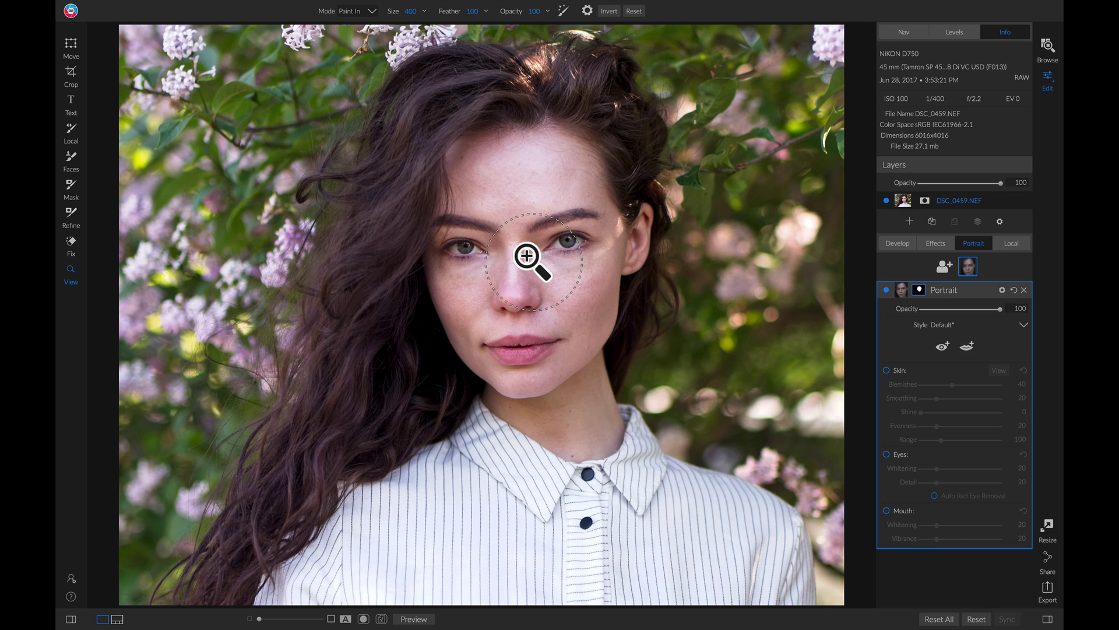
pyautogui.click(547, 279)
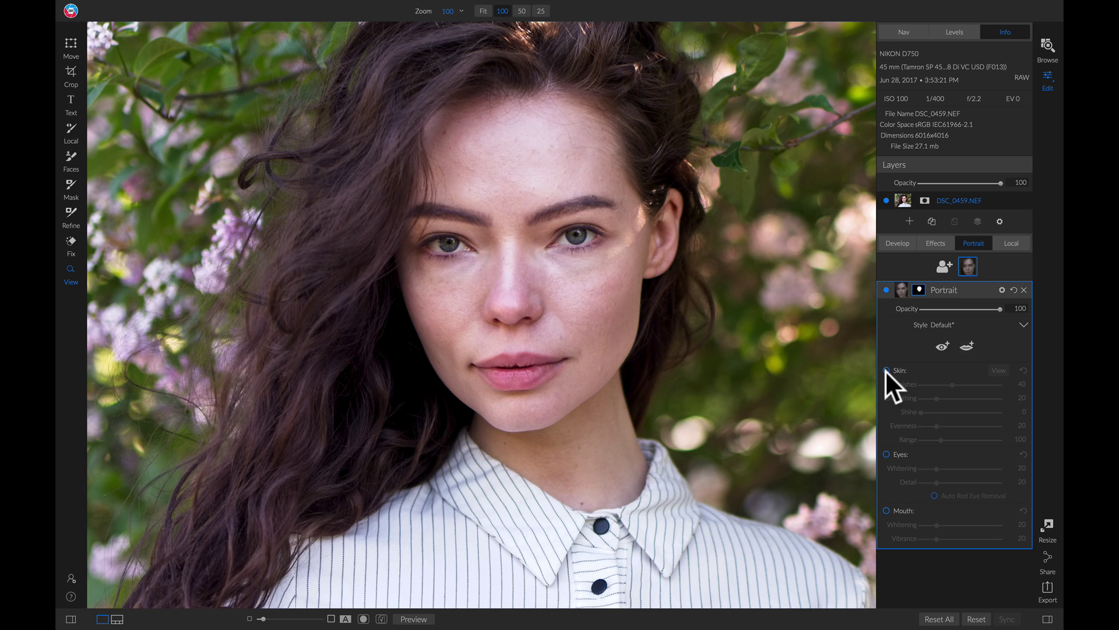
# - Enable Skin with Blemishes 61, Smoothing 40 and Shine 19, comparing it off and on
pyautogui.click(886, 370)
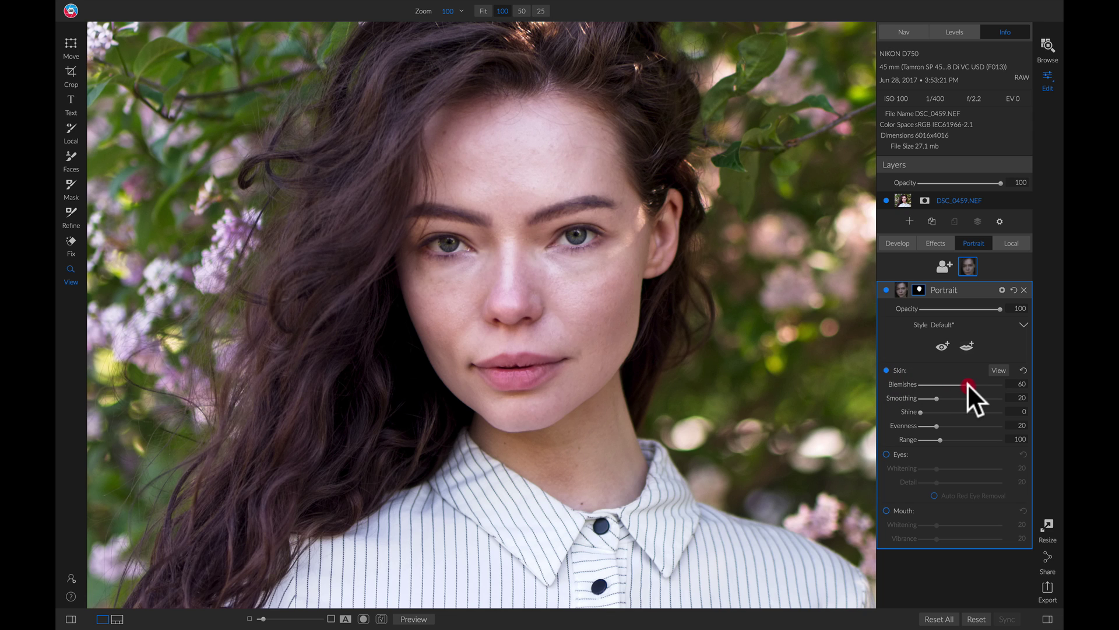
pyautogui.moveTo(967, 383); pyautogui.dragTo(934, 410)
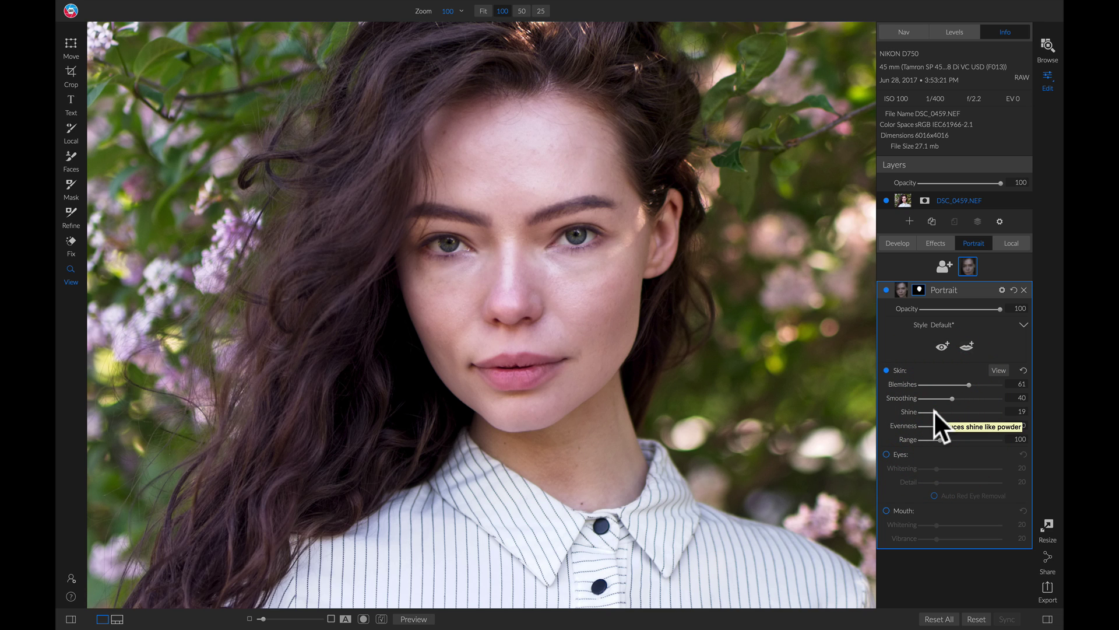
pyautogui.click(886, 370)
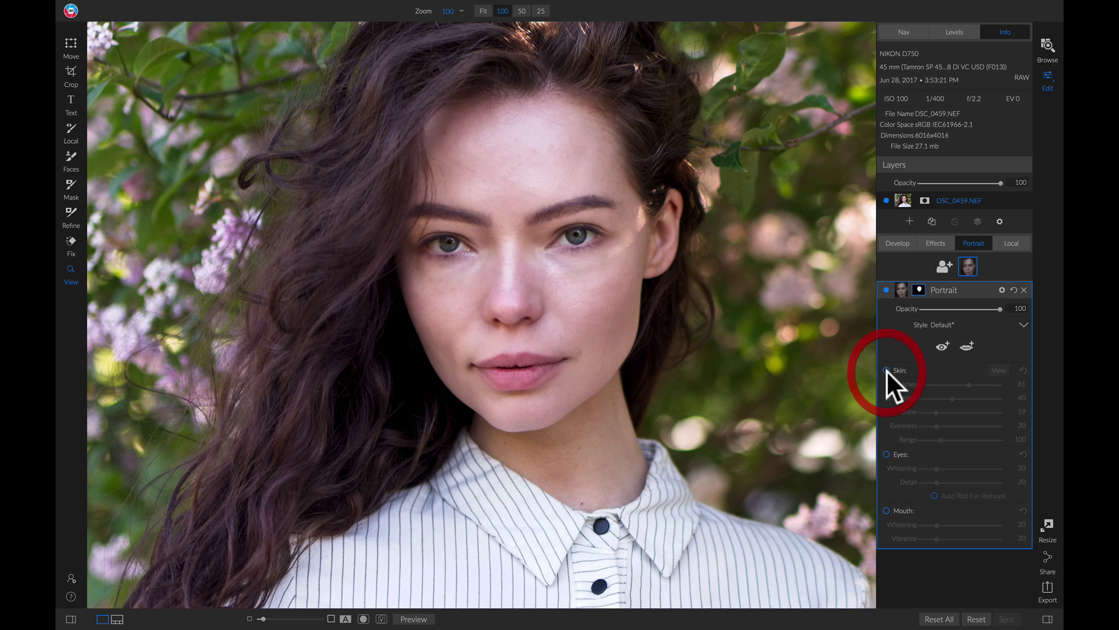
pyautogui.click(886, 370)
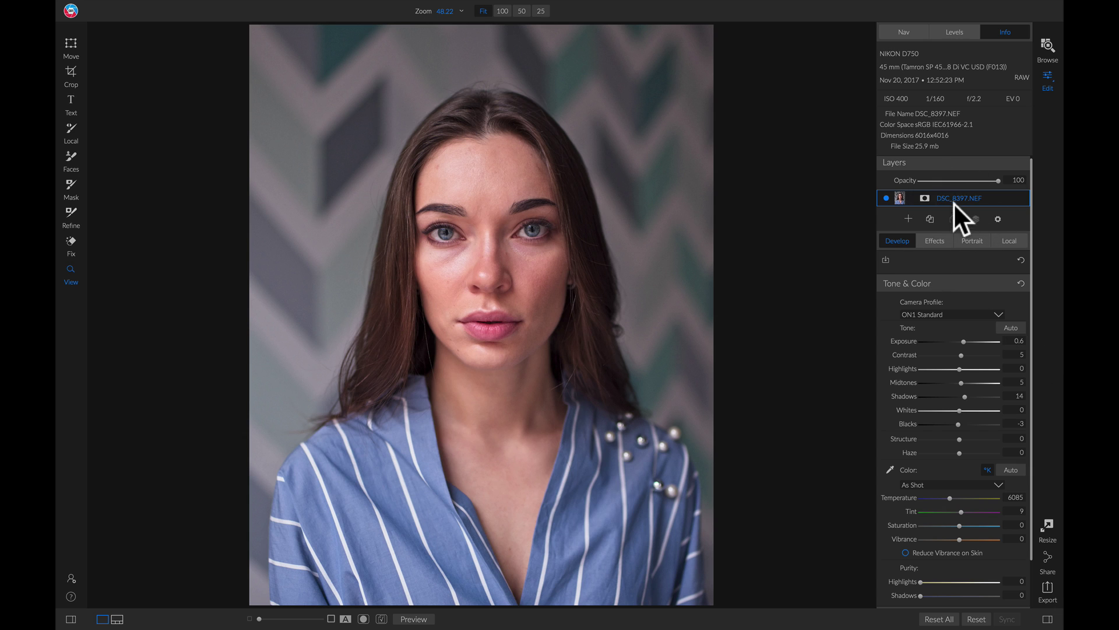
# - Duplicate the DSC_8397.NEF layer from its context menu, creating DSC_8397.NEF copy 1
pyautogui.rightClick(989, 196)
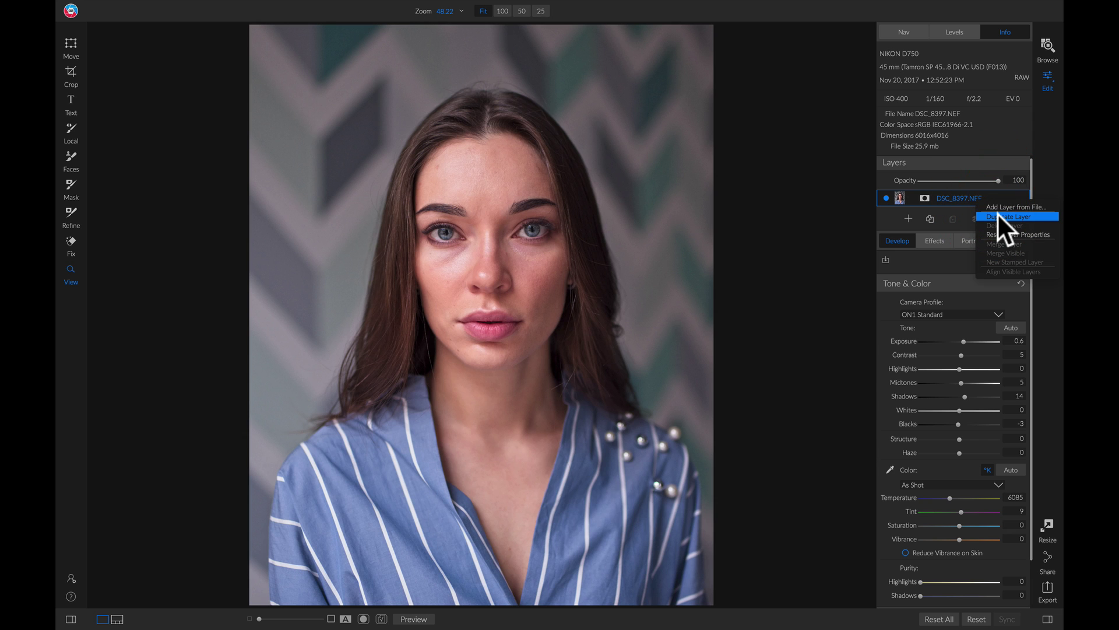
pyautogui.click(998, 216)
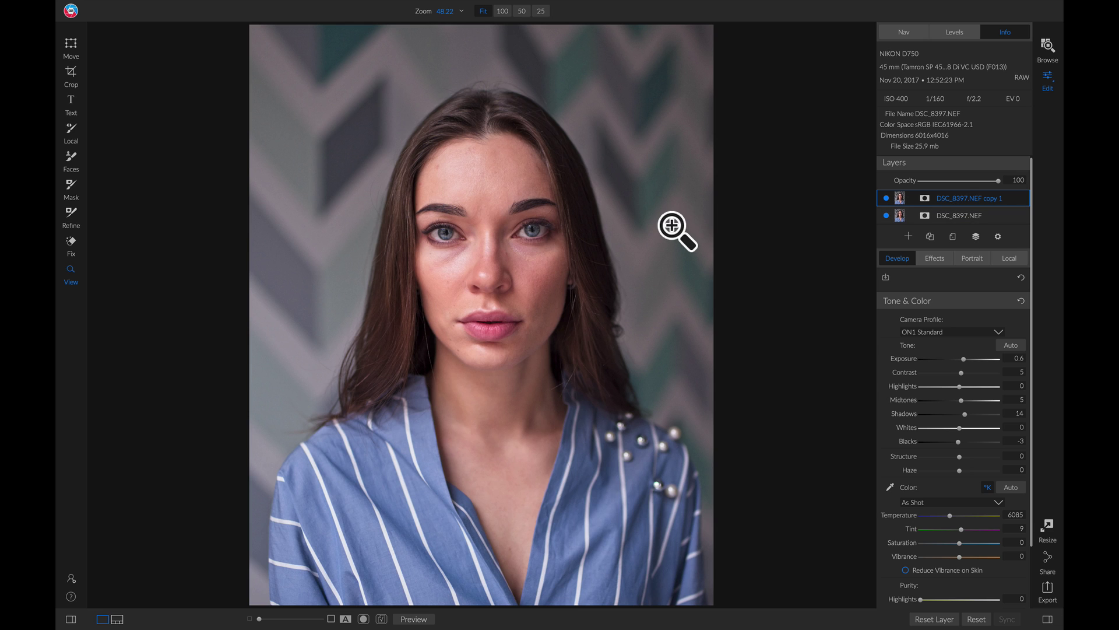
# - Select the Mask brush and show the duplicate layer's mask as a red overlay
pyautogui.press('b')
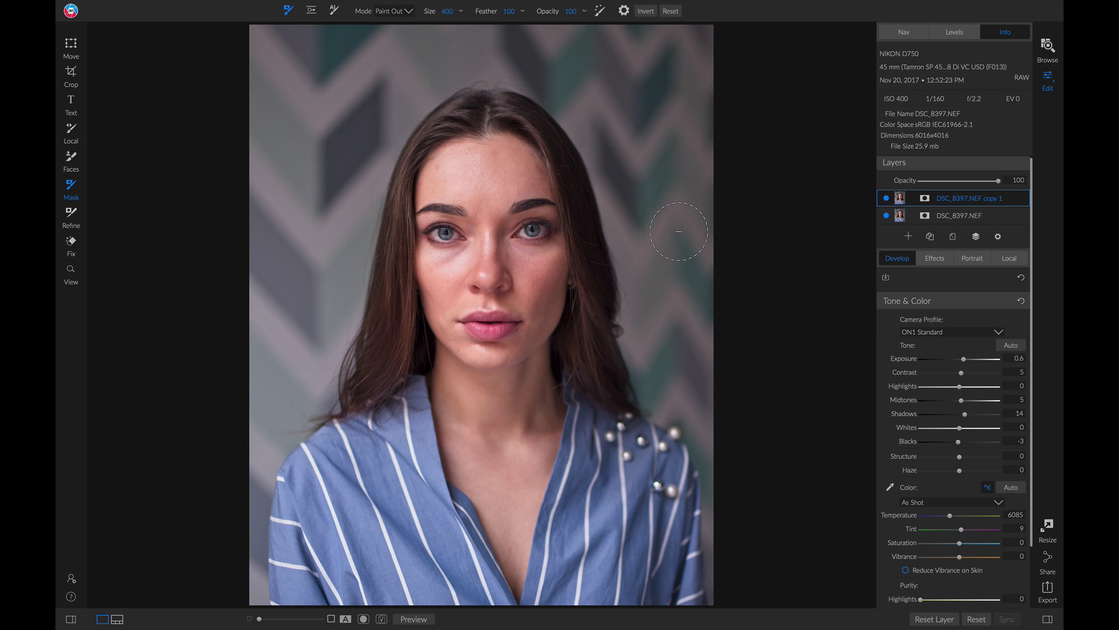
pyautogui.click(364, 619)
# - Paint out both eyes and eyebrows, the lips, the nose tip and the hair around the face with a smaller brush
pyautogui.moveTo(531, 231)
pyautogui.mouseDown()
pyautogui.moveTo(545, 225)
pyautogui.moveTo(527, 196)
pyautogui.mouseUp()
pyautogui.press('[')
pyautogui.moveTo(475, 222)
pyautogui.mouseDown()
pyautogui.moveTo(432, 220)
pyautogui.moveTo(452, 233)
pyautogui.mouseUp()
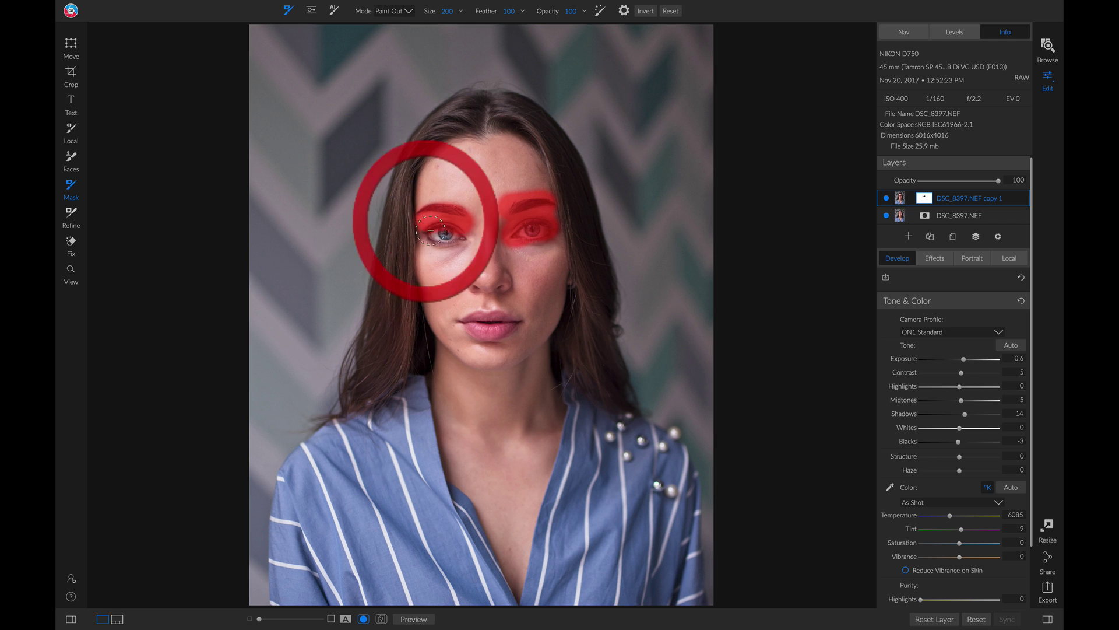
pyautogui.moveTo(470, 321)
pyautogui.mouseDown()
pyautogui.moveTo(501, 321)
pyautogui.moveTo(487, 325)
pyautogui.mouseUp()
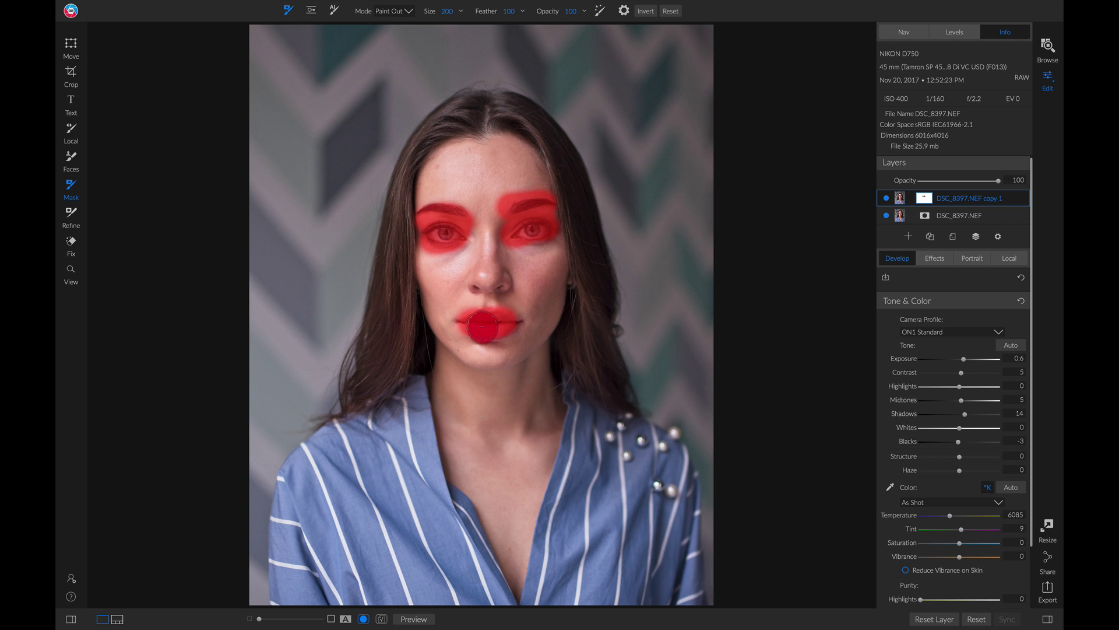
pyautogui.moveTo(492, 281)
pyautogui.mouseDown()
pyautogui.moveTo(475, 280)
pyautogui.moveTo(501, 283)
pyautogui.mouseUp()
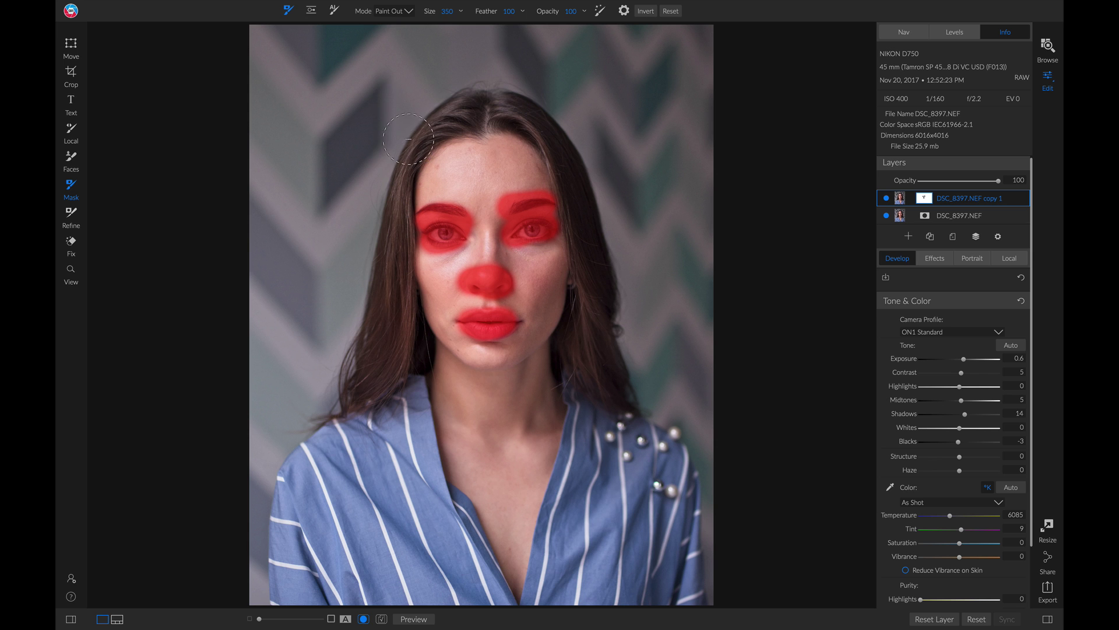
pyautogui.moveTo(408, 138)
pyautogui.mouseDown()
pyautogui.moveTo(376, 158)
pyautogui.moveTo(355, 497)
pyautogui.moveTo(702, 434)
pyautogui.moveTo(661, 546)
pyautogui.moveTo(252, 554)
pyautogui.moveTo(263, 178)
pyautogui.moveTo(315, 49)
pyautogui.moveTo(547, 32)
pyautogui.moveTo(663, 156)
pyautogui.moveTo(721, 563)
pyautogui.moveTo(668, 285)
pyautogui.mouseUp()
# - With a much larger brush, paint out the hair, background and clothing, then hide the red mask overlay
pyautogui.press(']')
pyautogui.press(']')
pyautogui.press(']')
pyautogui.press(']')
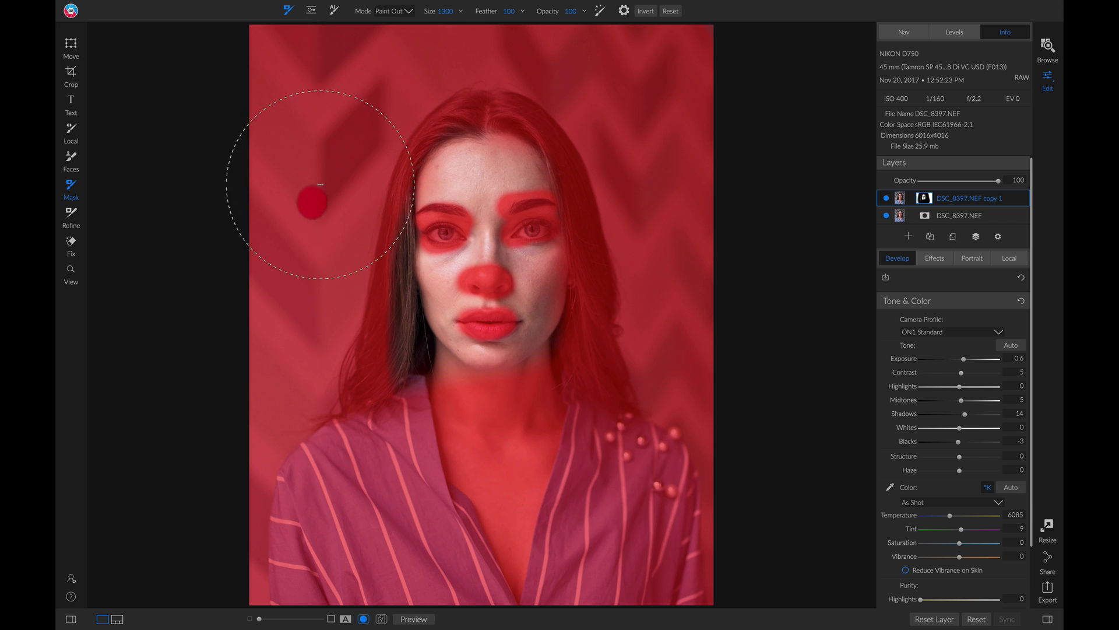
pyautogui.moveTo(320, 184)
pyautogui.mouseDown()
pyautogui.moveTo(315, 271)
pyautogui.moveTo(330, 372)
pyautogui.moveTo(427, 456)
pyautogui.moveTo(378, 414)
pyautogui.mouseUp()
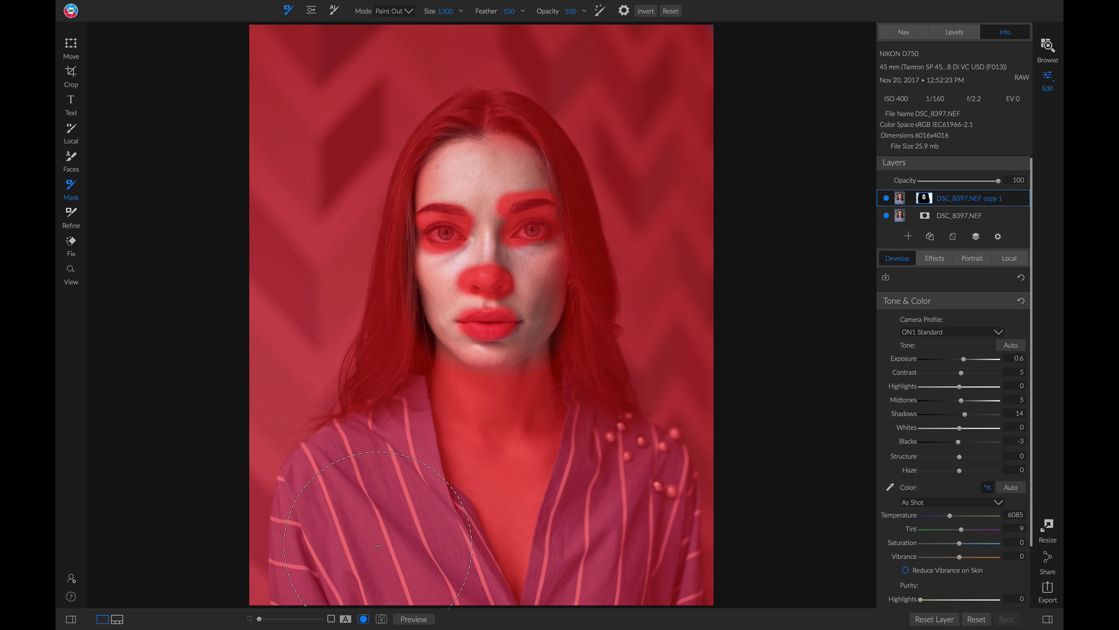
pyautogui.click(363, 619)
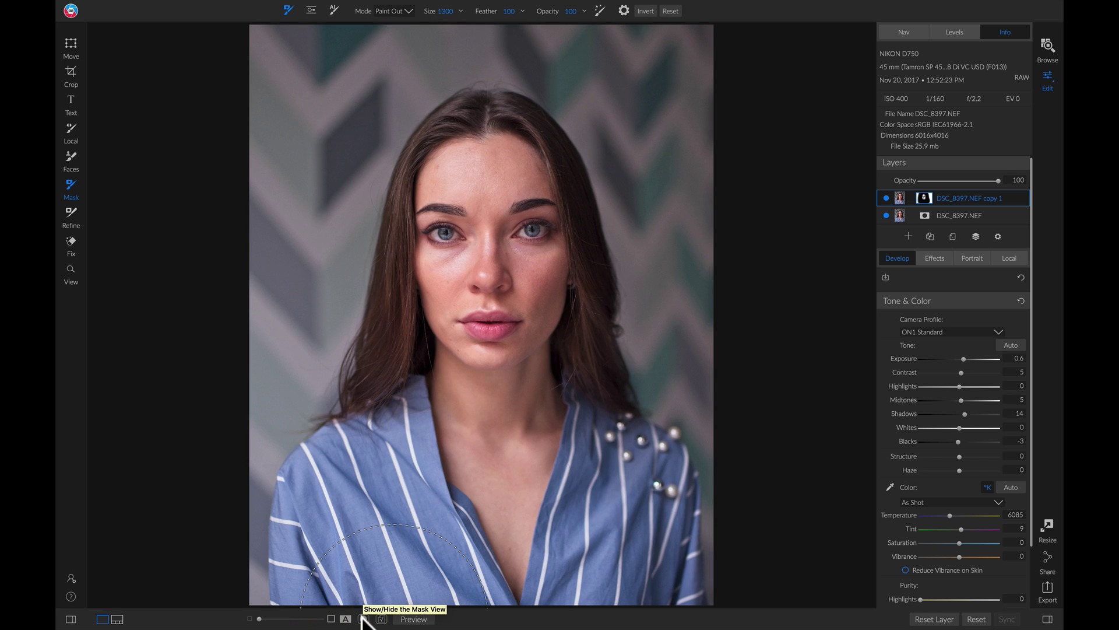
# - Add a Blur filter to the duplicate layer from the Effects filter list
pyautogui.click(934, 258)
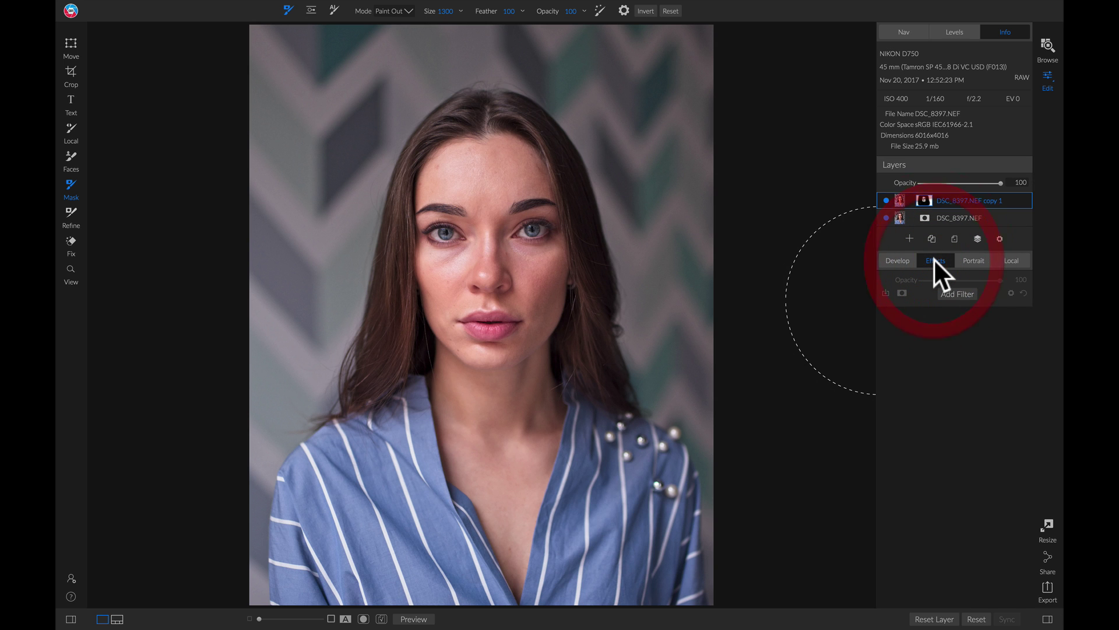
pyautogui.click(958, 293)
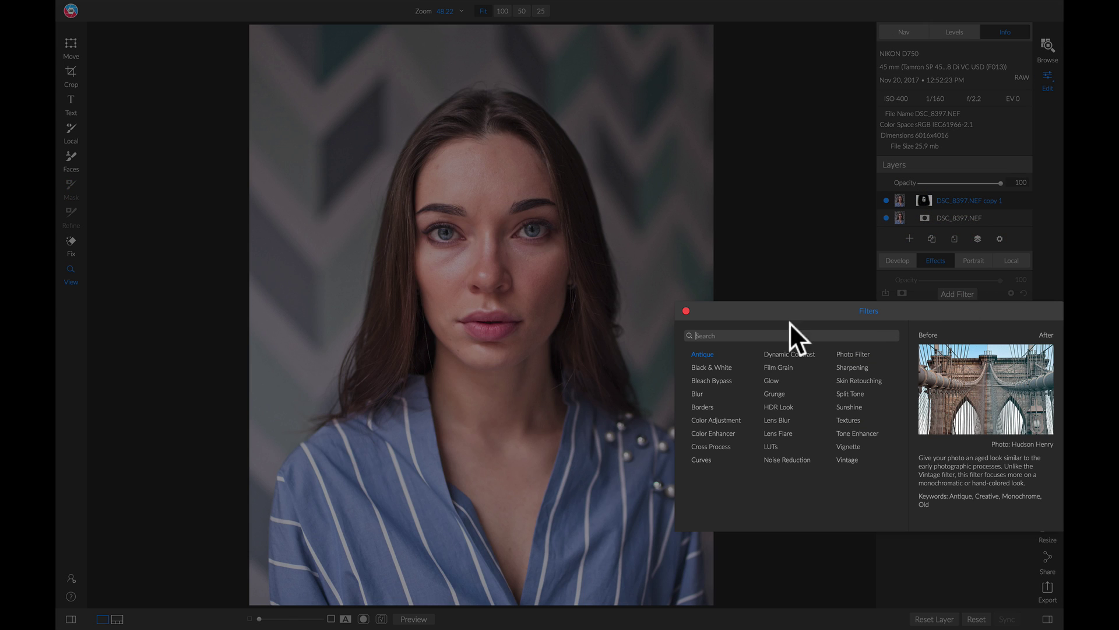
pyautogui.click(699, 392)
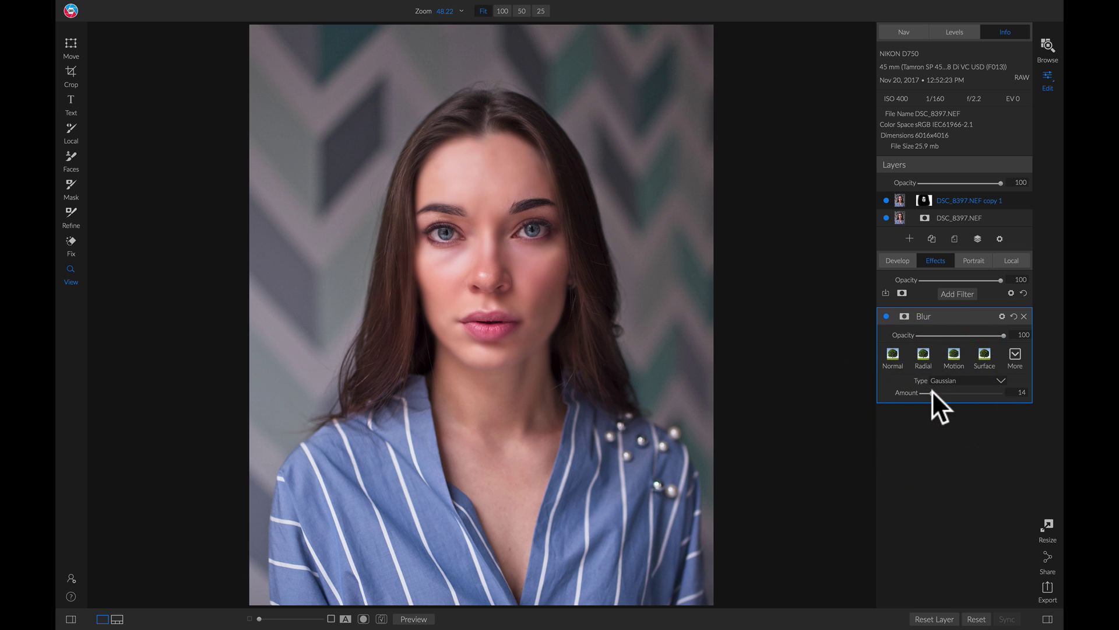
# - Lower the Blur filter's opacity to about 60 for subtler skin softening
pyautogui.moveTo(1002, 335); pyautogui.dragTo(971, 335)
pyautogui.moveTo(949, 337); pyautogui.dragTo(967, 336)
pyautogui.click(967, 336)
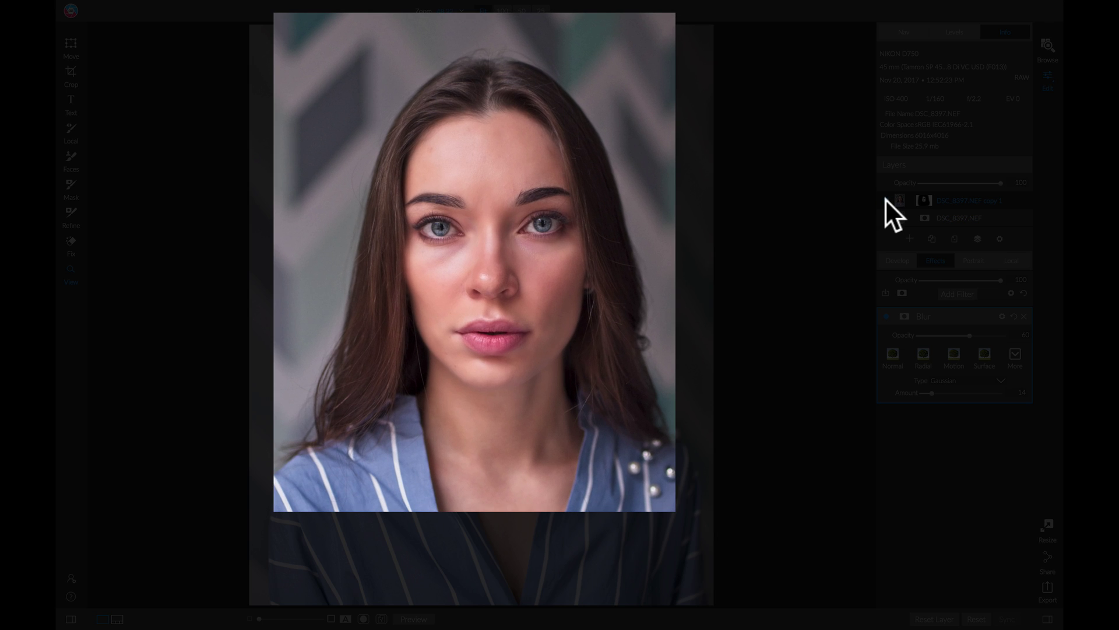
pyautogui.click(884, 198)
pyautogui.click(885, 199)
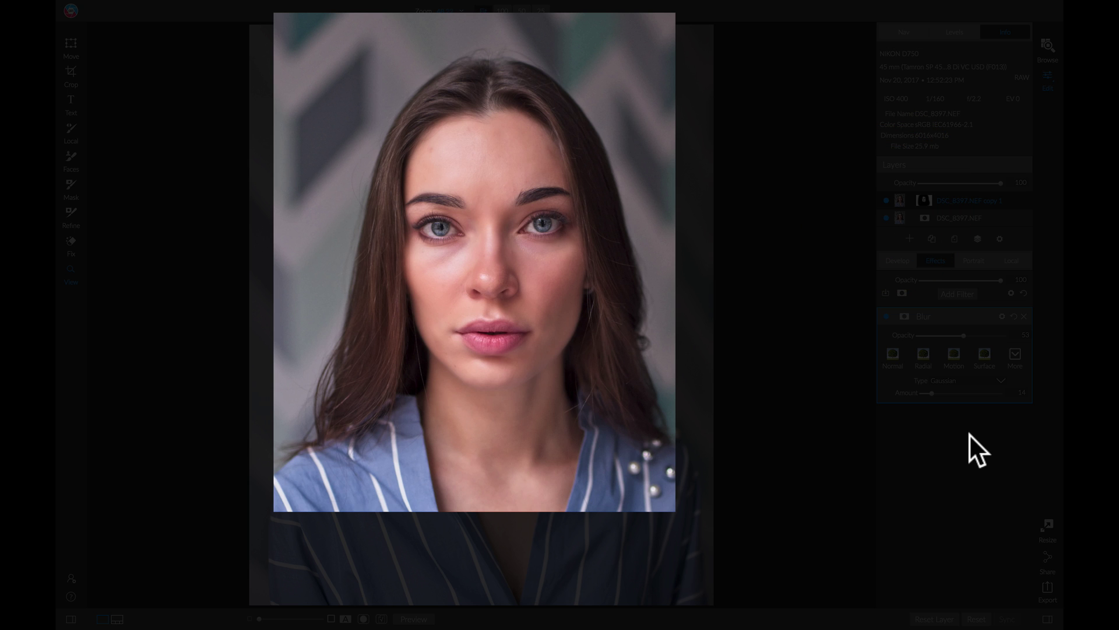